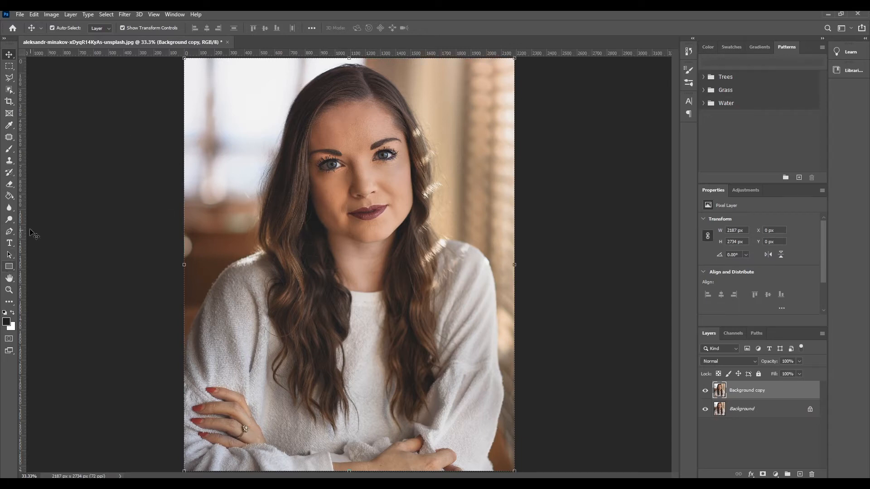
- Activate the Dodge tool for retouching the woman's face
{"action": "left_click", "coordinate": [10, 221]}
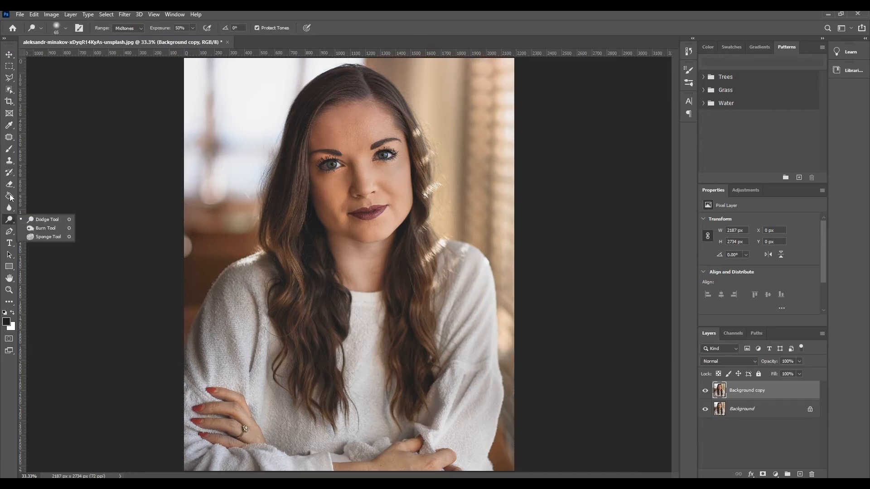
{"action": "left_click", "coordinate": [41, 219]}
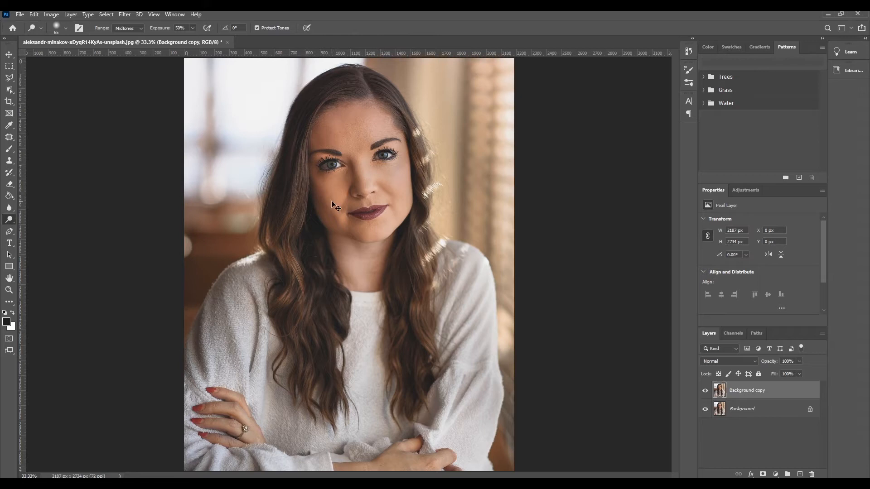
{"action": "key", "text": "ctrl+plus"}
{"action": "key", "text": "ctrl+plus"}
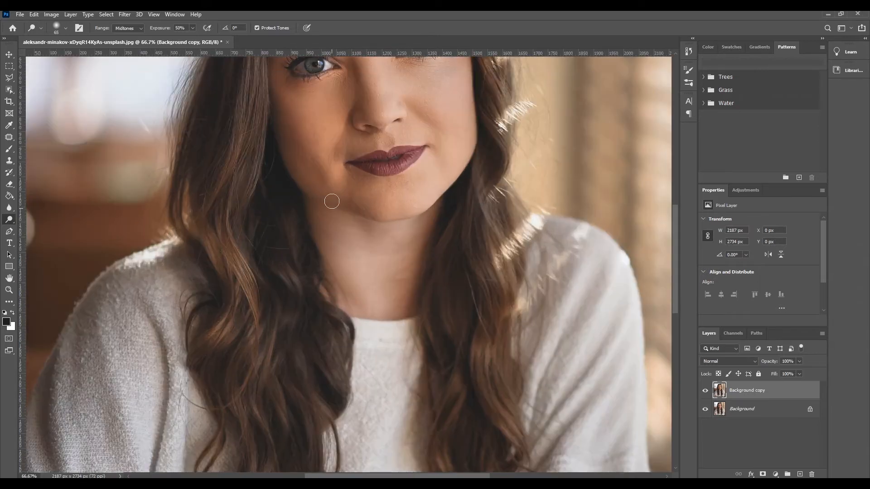
{"action": "scroll", "coordinate": [332, 201], "scroll_direction": "up", "scroll_amount": 6}
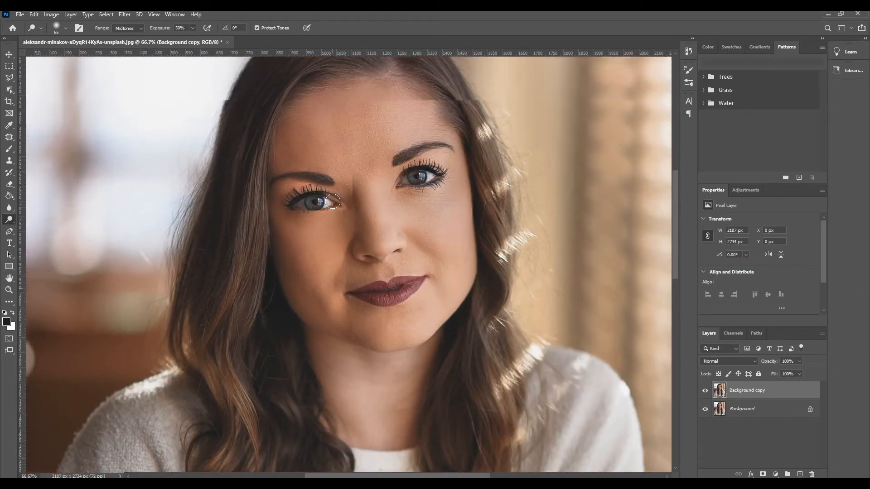
{"action": "scroll", "coordinate": [333, 201], "scroll_direction": "up", "scroll_amount": 5}
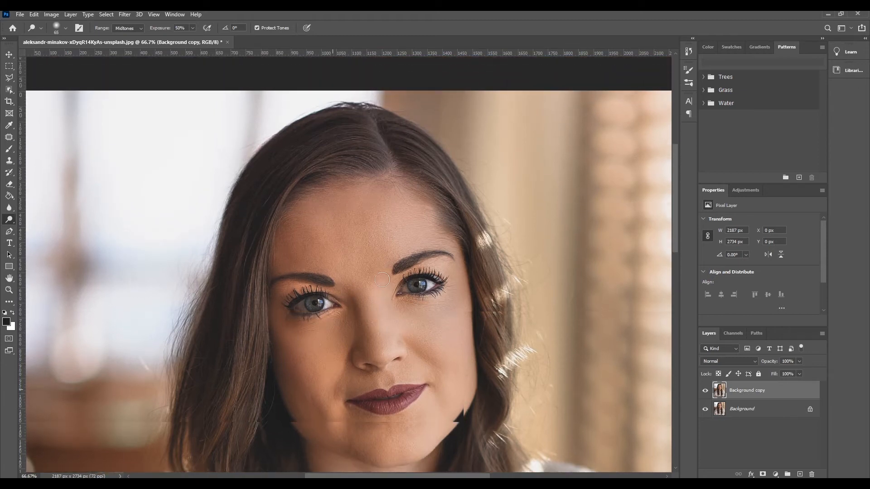
{"action": "scroll", "coordinate": [382, 280], "scroll_direction": "down", "scroll_amount": 3}
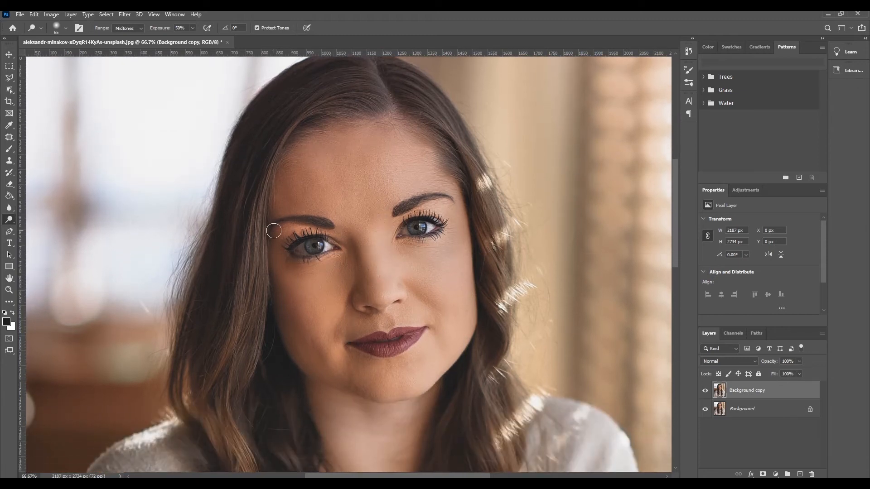
- Set the Dodge tool's brush size to 35 px and its range to Midtones
{"action": "left_click", "coordinate": [67, 31]}
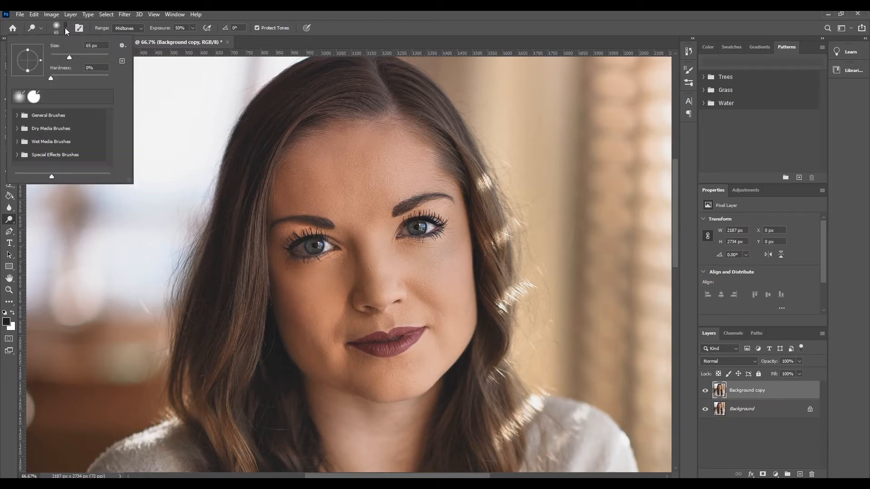
{"action": "left_click", "coordinate": [64, 56]}
{"action": "left_click_drag", "start_coordinate": [52, 77], "coordinate": [81, 81]}
{"action": "left_click", "coordinate": [57, 57]}
{"action": "key", "text": "Return"}
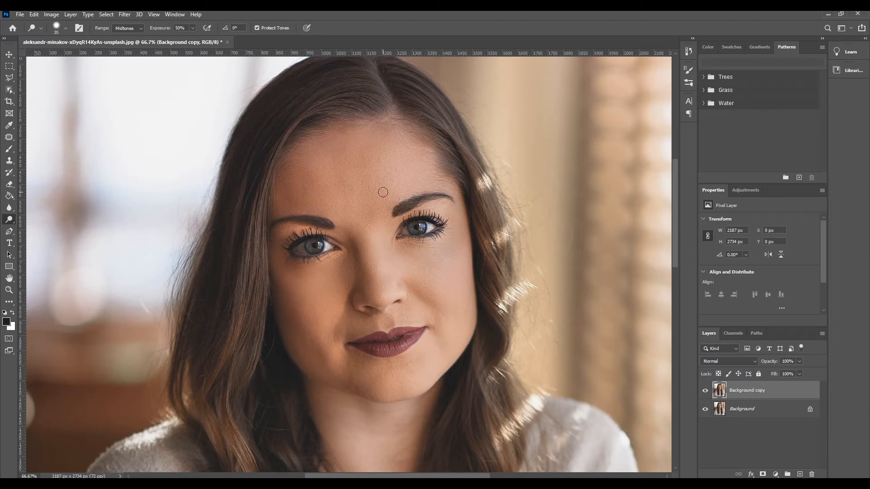
{"action": "left_click", "coordinate": [139, 29]}
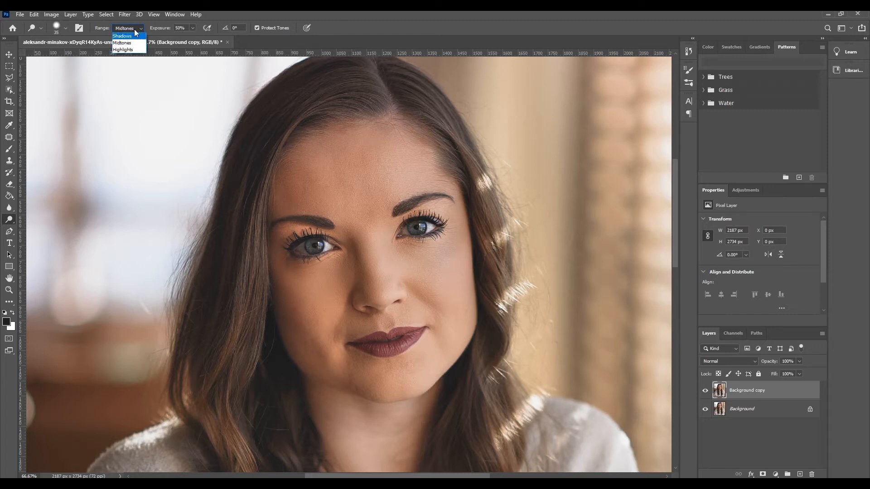
{"action": "left_click", "coordinate": [139, 43]}
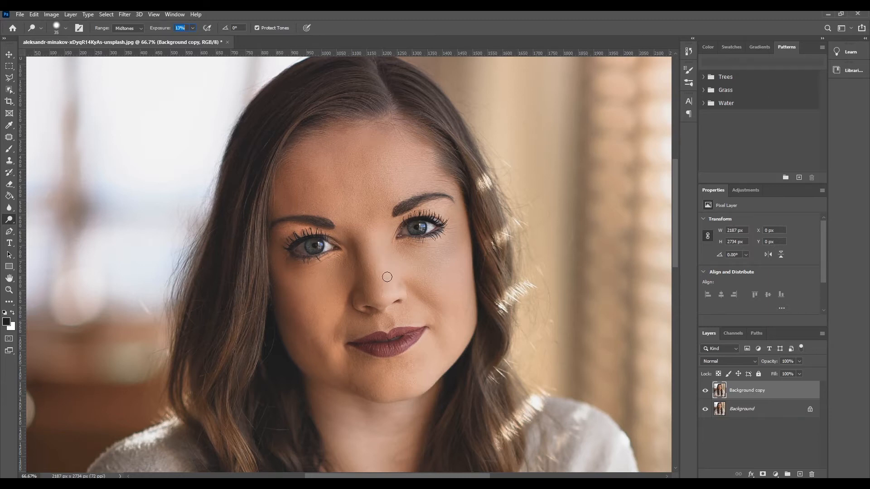
- Dodge along the bridge of the nose at 13% exposure, enlarging the brush to 50 px for the last stroke
{"action": "left_click_drag", "start_coordinate": [385, 220], "coordinate": [383, 267]}
{"action": "left_click_drag", "start_coordinate": [383, 228], "coordinate": [386, 285]}
{"action": "key", "text": "bracketright"}
{"action": "key", "text": "bracketright"}
{"action": "key", "text": "bracketright"}
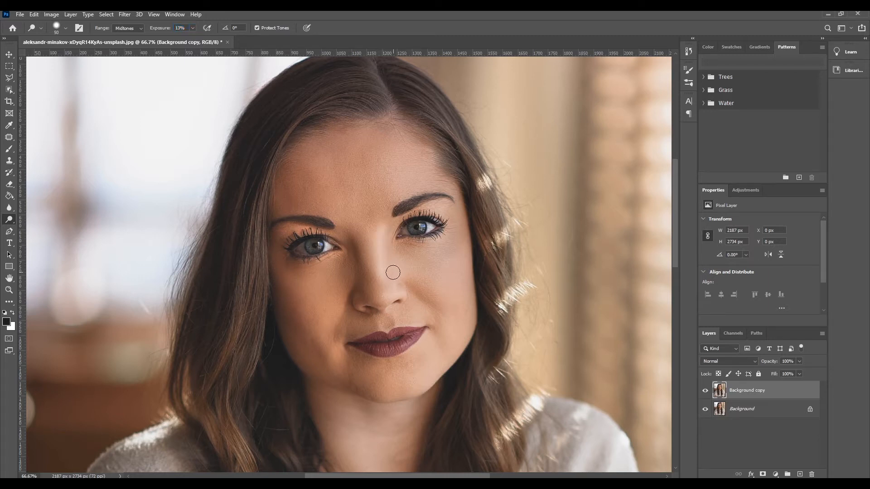
{"action": "left_click_drag", "start_coordinate": [391, 222], "coordinate": [388, 290]}
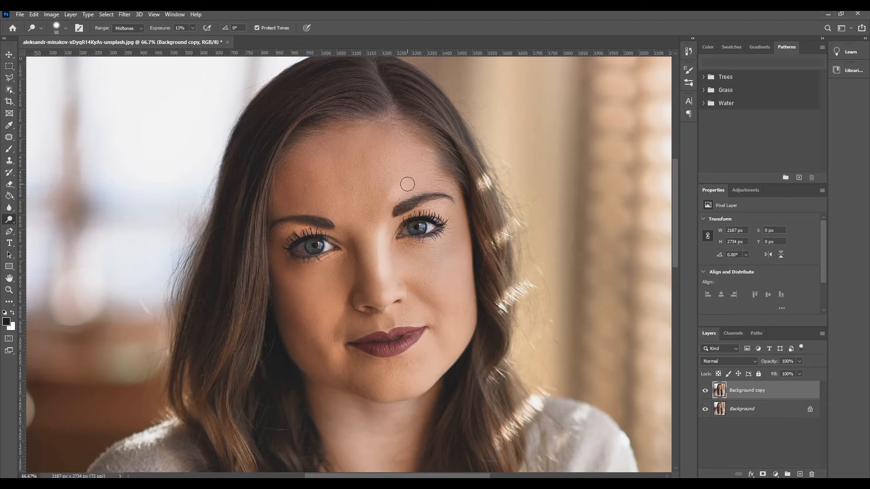
- Dodge the forehead and cheek on the lit side of the face, enlarging the brush to 80 px
{"action": "mouse_move", "coordinate": [408, 183]}
{"action": "left_mouse_down"}
{"action": "mouse_move", "coordinate": [414, 167]}
{"action": "mouse_move", "coordinate": [383, 163]}
{"action": "mouse_move", "coordinate": [410, 181]}
{"action": "mouse_move", "coordinate": [407, 158]}
{"action": "mouse_move", "coordinate": [400, 181]}
{"action": "mouse_move", "coordinate": [408, 181]}
{"action": "mouse_move", "coordinate": [391, 149]}
{"action": "mouse_move", "coordinate": [422, 183]}
{"action": "mouse_move", "coordinate": [402, 162]}
{"action": "mouse_move", "coordinate": [378, 198]}
{"action": "mouse_move", "coordinate": [413, 172]}
{"action": "mouse_move", "coordinate": [455, 198]}
{"action": "mouse_move", "coordinate": [465, 248]}
{"action": "mouse_move", "coordinate": [436, 271]}
{"action": "mouse_move", "coordinate": [433, 262]}
{"action": "mouse_move", "coordinate": [440, 281]}
{"action": "mouse_move", "coordinate": [432, 266]}
{"action": "mouse_move", "coordinate": [398, 262]}
{"action": "mouse_move", "coordinate": [413, 263]}
{"action": "mouse_move", "coordinate": [435, 286]}
{"action": "mouse_move", "coordinate": [439, 321]}
{"action": "mouse_move", "coordinate": [437, 271]}
{"action": "mouse_move", "coordinate": [435, 346]}
{"action": "mouse_move", "coordinate": [447, 249]}
{"action": "mouse_move", "coordinate": [449, 330]}
{"action": "mouse_move", "coordinate": [456, 247]}
{"action": "mouse_move", "coordinate": [451, 331]}
{"action": "left_mouse_up"}
{"action": "key", "text": "bracketright"}
{"action": "key", "text": "bracketright"}
{"action": "key", "text": "bracketright"}
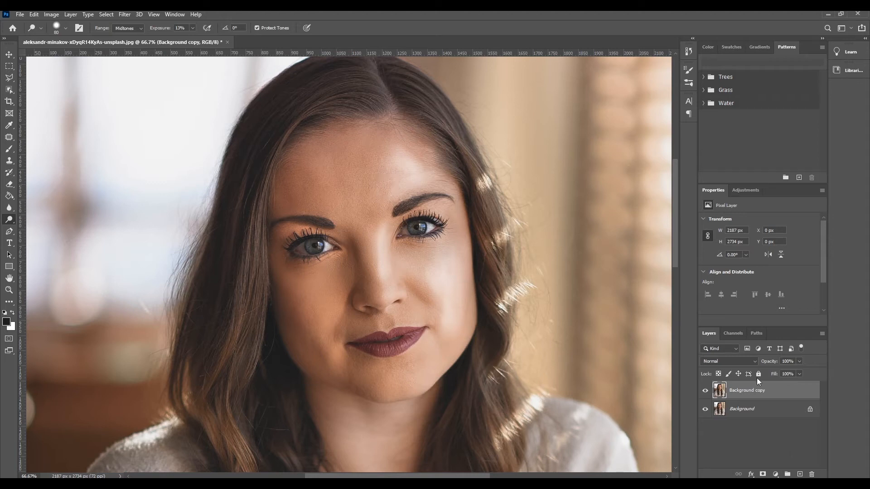
- Delete the Background copy layer and replace it with a fresh duplicate of the Background layer
{"action": "left_click_drag", "start_coordinate": [728, 386], "coordinate": [811, 474]}
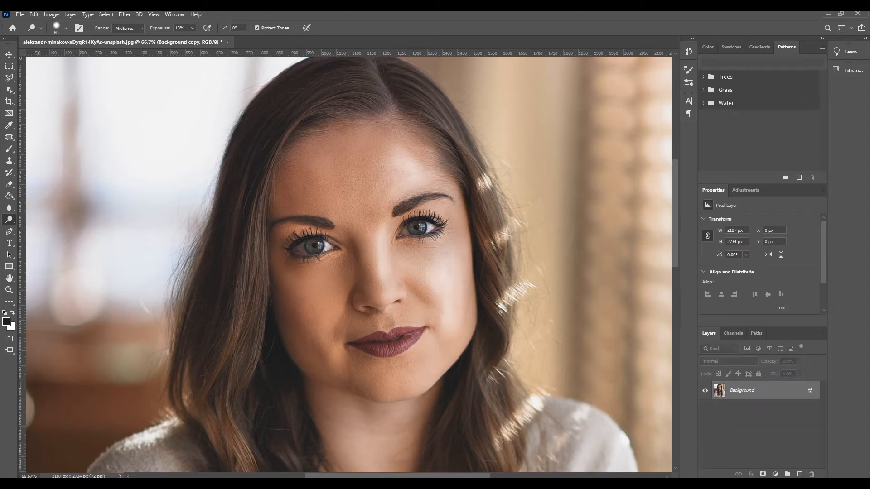
{"action": "left_click_drag", "start_coordinate": [735, 387], "coordinate": [799, 473]}
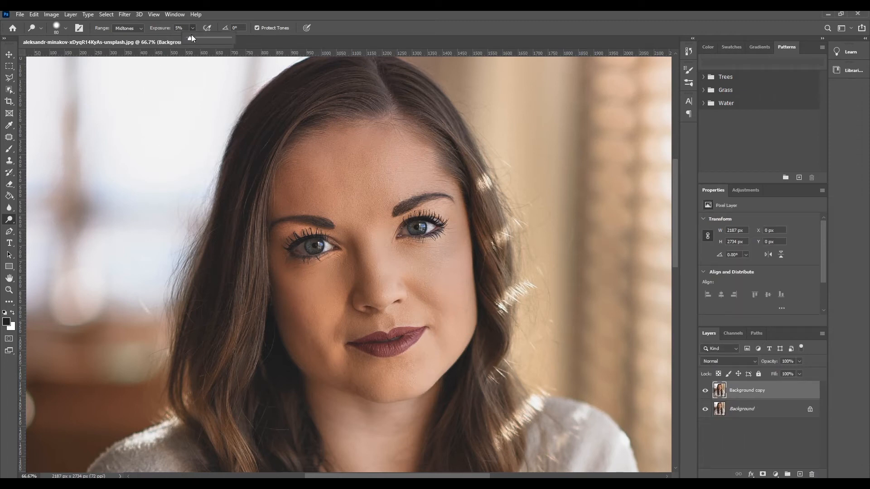
- Set the Dodge exposure to 5% and brighten the lit cheek down to the mouth corner with a 125 px brush
{"action": "left_click", "coordinate": [195, 26]}
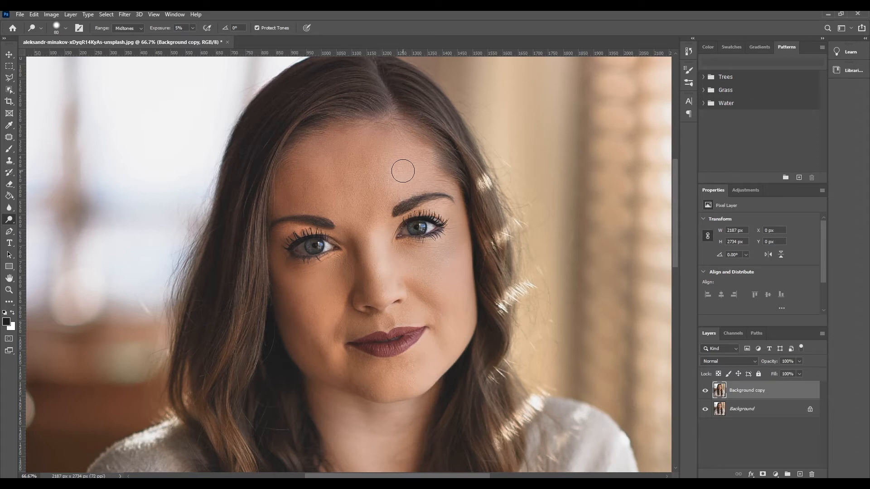
{"action": "key", "text": "bracketright"}
{"action": "key", "text": "bracketright"}
{"action": "key", "text": "bracketright"}
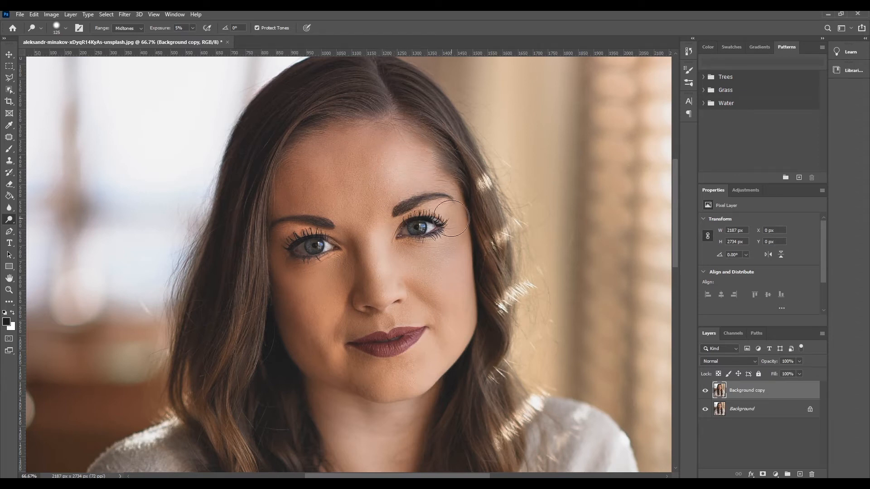
{"action": "mouse_move", "coordinate": [460, 260]}
{"action": "left_mouse_down"}
{"action": "mouse_move", "coordinate": [433, 289]}
{"action": "mouse_move", "coordinate": [450, 285]}
{"action": "mouse_move", "coordinate": [456, 295]}
{"action": "mouse_move", "coordinate": [462, 282]}
{"action": "mouse_move", "coordinate": [431, 388]}
{"action": "mouse_move", "coordinate": [444, 353]}
{"action": "mouse_move", "coordinate": [428, 358]}
{"action": "left_mouse_up"}
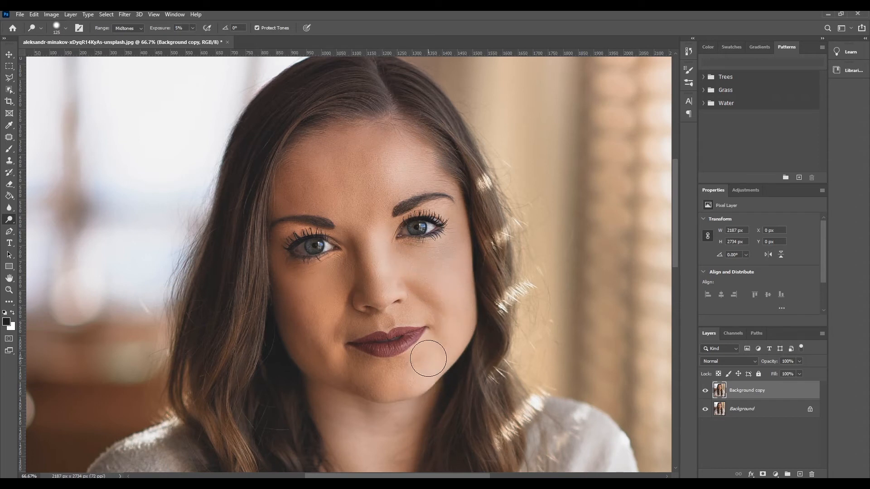
- Dodge the shaded side of the face from the jaw up to the temple and forehead with a 70 px brush
{"action": "key", "text": "bracketleft"}
{"action": "key", "text": "bracketleft"}
{"action": "key", "text": "bracketleft"}
{"action": "key", "text": "bracketleft"}
{"action": "key", "text": "bracketleft"}
{"action": "mouse_move", "coordinate": [332, 342]}
{"action": "left_mouse_down"}
{"action": "mouse_move", "coordinate": [332, 300]}
{"action": "mouse_move", "coordinate": [310, 335]}
{"action": "mouse_move", "coordinate": [335, 286]}
{"action": "mouse_move", "coordinate": [316, 325]}
{"action": "mouse_move", "coordinate": [323, 338]}
{"action": "mouse_move", "coordinate": [326, 274]}
{"action": "mouse_move", "coordinate": [310, 285]}
{"action": "mouse_move", "coordinate": [333, 258]}
{"action": "mouse_move", "coordinate": [292, 272]}
{"action": "mouse_move", "coordinate": [331, 262]}
{"action": "mouse_move", "coordinate": [294, 275]}
{"action": "mouse_move", "coordinate": [292, 252]}
{"action": "mouse_move", "coordinate": [313, 225]}
{"action": "mouse_move", "coordinate": [323, 232]}
{"action": "mouse_move", "coordinate": [272, 236]}
{"action": "left_mouse_up"}
{"action": "mouse_move", "coordinate": [322, 140]}
{"action": "left_mouse_down"}
{"action": "mouse_move", "coordinate": [276, 177]}
{"action": "mouse_move", "coordinate": [277, 194]}
{"action": "mouse_move", "coordinate": [317, 213]}
{"action": "mouse_move", "coordinate": [278, 202]}
{"action": "mouse_move", "coordinate": [321, 205]}
{"action": "mouse_move", "coordinate": [303, 207]}
{"action": "mouse_move", "coordinate": [286, 188]}
{"action": "mouse_move", "coordinate": [333, 139]}
{"action": "mouse_move", "coordinate": [281, 178]}
{"action": "mouse_move", "coordinate": [349, 158]}
{"action": "mouse_move", "coordinate": [325, 169]}
{"action": "left_mouse_up"}
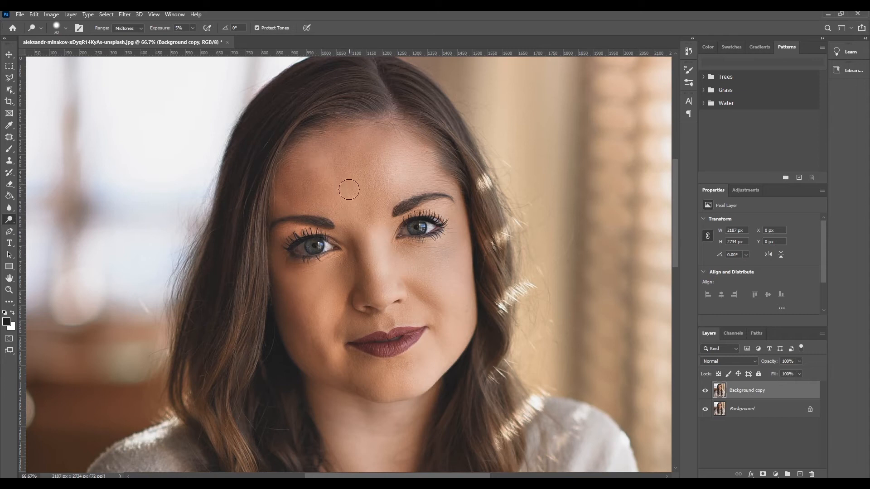
- Dodge the centre of the forehead above and between the eyebrows with a 90 px brush
{"action": "key", "text": "bracketright"}
{"action": "key", "text": "bracketright"}
{"action": "key", "text": "bracketright"}
{"action": "mouse_move", "coordinate": [352, 217]}
{"action": "left_mouse_down"}
{"action": "mouse_move", "coordinate": [306, 138]}
{"action": "mouse_move", "coordinate": [378, 142]}
{"action": "mouse_move", "coordinate": [324, 154]}
{"action": "mouse_move", "coordinate": [380, 151]}
{"action": "mouse_move", "coordinate": [341, 176]}
{"action": "mouse_move", "coordinate": [317, 175]}
{"action": "mouse_move", "coordinate": [351, 177]}
{"action": "mouse_move", "coordinate": [358, 298]}
{"action": "mouse_move", "coordinate": [342, 243]}
{"action": "mouse_move", "coordinate": [347, 275]}
{"action": "mouse_move", "coordinate": [328, 327]}
{"action": "mouse_move", "coordinate": [324, 319]}
{"action": "mouse_move", "coordinate": [323, 355]}
{"action": "mouse_move", "coordinate": [324, 334]}
{"action": "mouse_move", "coordinate": [340, 378]}
{"action": "mouse_move", "coordinate": [298, 353]}
{"action": "mouse_move", "coordinate": [358, 385]}
{"action": "mouse_move", "coordinate": [429, 389]}
{"action": "mouse_move", "coordinate": [449, 358]}
{"action": "mouse_move", "coordinate": [439, 355]}
{"action": "mouse_move", "coordinate": [416, 316]}
{"action": "mouse_move", "coordinate": [398, 310]}
{"action": "mouse_move", "coordinate": [440, 330]}
{"action": "mouse_move", "coordinate": [396, 313]}
{"action": "mouse_move", "coordinate": [432, 313]}
{"action": "mouse_move", "coordinate": [409, 301]}
{"action": "mouse_move", "coordinate": [423, 319]}
{"action": "mouse_move", "coordinate": [398, 296]}
{"action": "mouse_move", "coordinate": [380, 230]}
{"action": "mouse_move", "coordinate": [384, 294]}
{"action": "mouse_move", "coordinate": [365, 170]}
{"action": "left_mouse_up"}
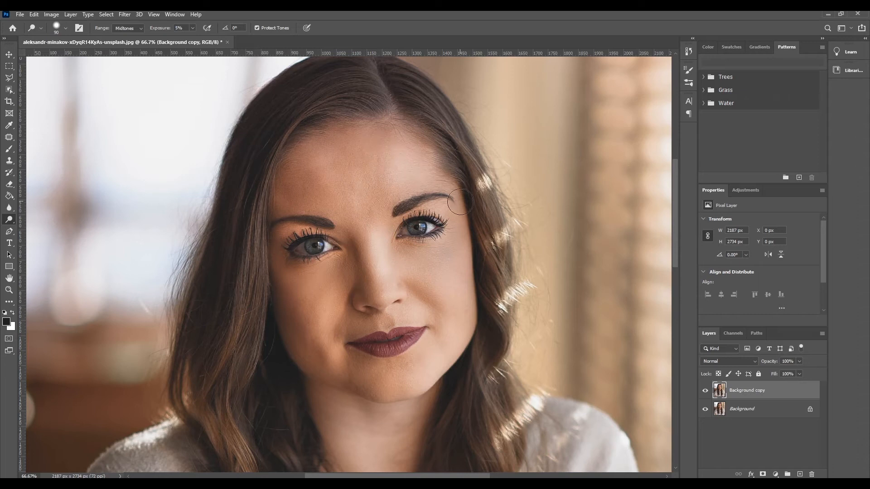
- Compare the face before and after dodging by toggling the visibility of the Background copy layer
{"action": "left_click", "coordinate": [706, 392]}
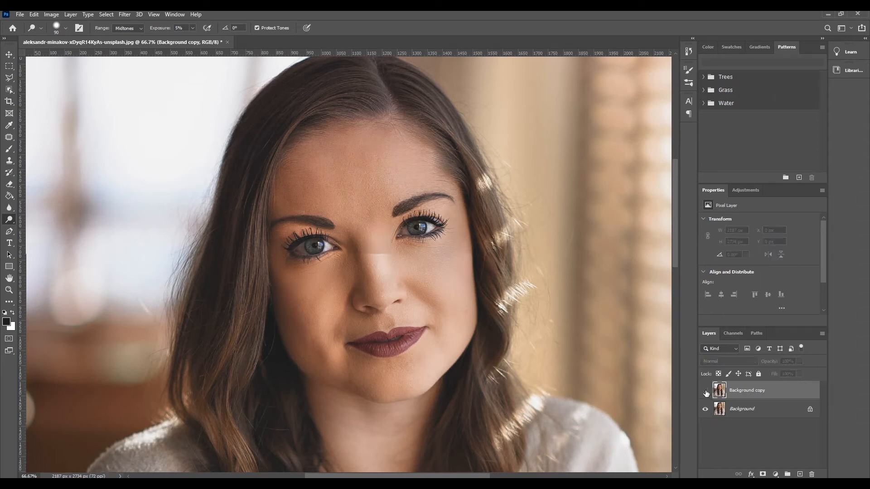
{"action": "left_click", "coordinate": [705, 393]}
{"action": "left_click", "coordinate": [705, 392]}
{"action": "left_click", "coordinate": [706, 393]}
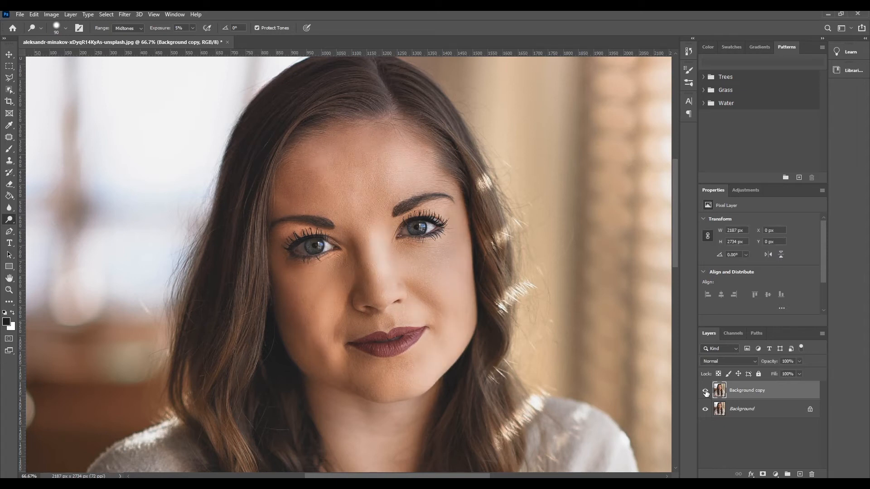
- Rename the Background copy layer as "burn and dodge"
{"action": "double_click", "coordinate": [741, 392]}
{"action": "type", "text": "burn and dodge"}
{"action": "key", "text": "Return"}
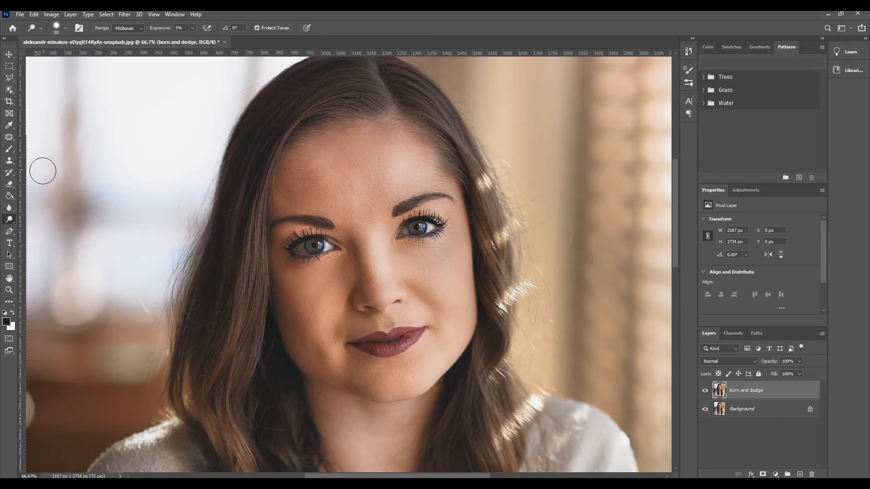
- Switch from the Dodge tool to the Burn tool
{"action": "right_click", "coordinate": [12, 222]}
{"action": "left_click", "coordinate": [38, 230]}
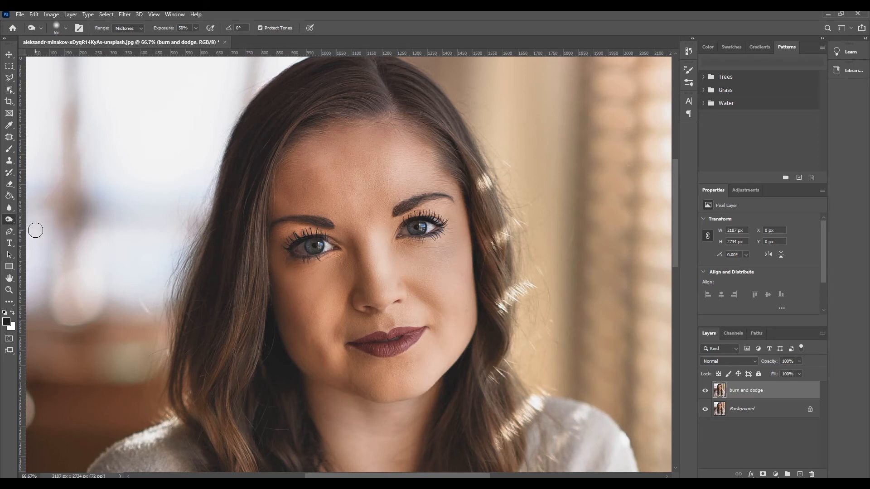
- Try a burn stroke at 50% exposure around the eyebrow on the shaded side, and undo it
{"action": "key", "text": "bracketright"}
{"action": "mouse_move", "coordinate": [342, 220]}
{"action": "left_mouse_down"}
{"action": "mouse_move", "coordinate": [270, 223]}
{"action": "mouse_move", "coordinate": [278, 224]}
{"action": "left_mouse_up"}
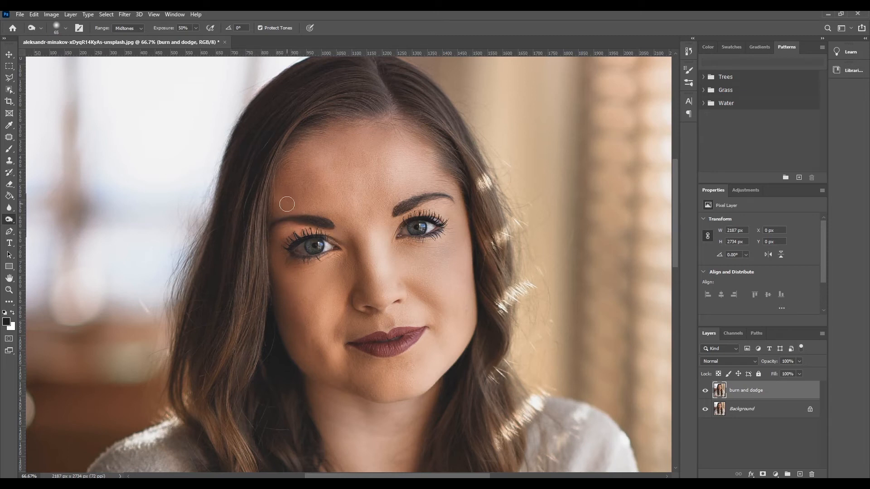
{"action": "left_click", "coordinate": [34, 15]}
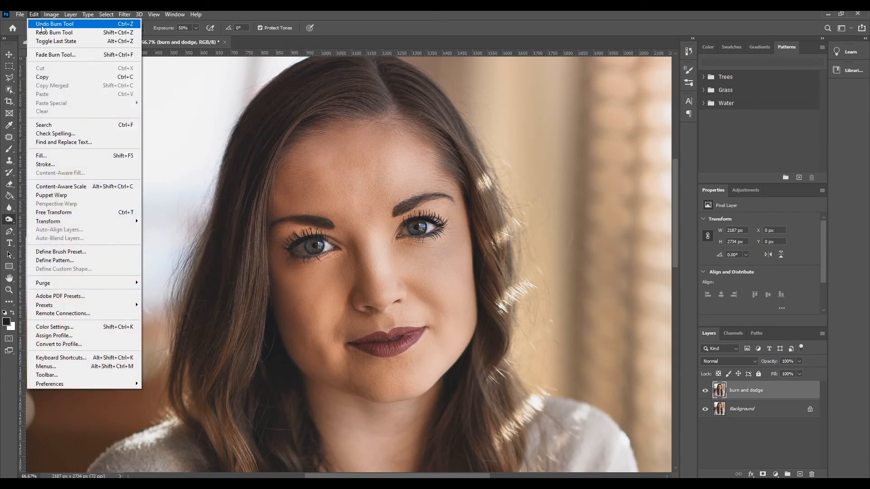
{"action": "left_click", "coordinate": [42, 25]}
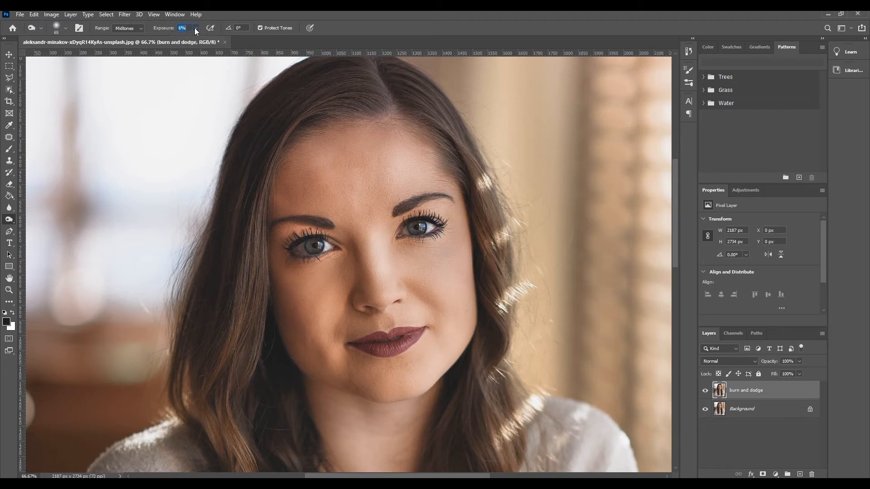
- Burn around the eye and brow on the shaded side of the face at 6% exposure, adjusting the brush size
{"action": "mouse_move", "coordinate": [336, 221]}
{"action": "left_mouse_down"}
{"action": "mouse_move", "coordinate": [274, 224]}
{"action": "mouse_move", "coordinate": [324, 234]}
{"action": "mouse_move", "coordinate": [299, 241]}
{"action": "mouse_move", "coordinate": [326, 233]}
{"action": "mouse_move", "coordinate": [276, 261]}
{"action": "mouse_move", "coordinate": [316, 263]}
{"action": "mouse_move", "coordinate": [326, 256]}
{"action": "mouse_move", "coordinate": [287, 256]}
{"action": "left_mouse_up"}
{"action": "key", "text": "bracketleft"}
{"action": "key", "text": "bracketleft"}
{"action": "key", "text": "bracketright"}
{"action": "key", "text": "bracketright"}
{"action": "key", "text": "bracketright"}
{"action": "key", "text": "bracketright"}
- Burn the chin below the lips, the underside of the nose and the eyebrow on the lit side with a 50 px brush
{"action": "key", "text": "bracketleft"}
{"action": "key", "text": "bracketleft"}
{"action": "key", "text": "bracketleft"}
{"action": "key", "text": "bracketleft"}
{"action": "mouse_move", "coordinate": [358, 357]}
{"action": "left_mouse_down"}
{"action": "mouse_move", "coordinate": [399, 364]}
{"action": "mouse_move", "coordinate": [350, 384]}
{"action": "mouse_move", "coordinate": [393, 398]}
{"action": "left_mouse_up"}
{"action": "mouse_move", "coordinate": [355, 293]}
{"action": "left_mouse_down"}
{"action": "mouse_move", "coordinate": [352, 236]}
{"action": "mouse_move", "coordinate": [359, 283]}
{"action": "mouse_move", "coordinate": [342, 250]}
{"action": "mouse_move", "coordinate": [359, 275]}
{"action": "mouse_move", "coordinate": [367, 314]}
{"action": "mouse_move", "coordinate": [395, 301]}
{"action": "left_mouse_up"}
{"action": "left_click_drag", "start_coordinate": [425, 200], "coordinate": [415, 204]}
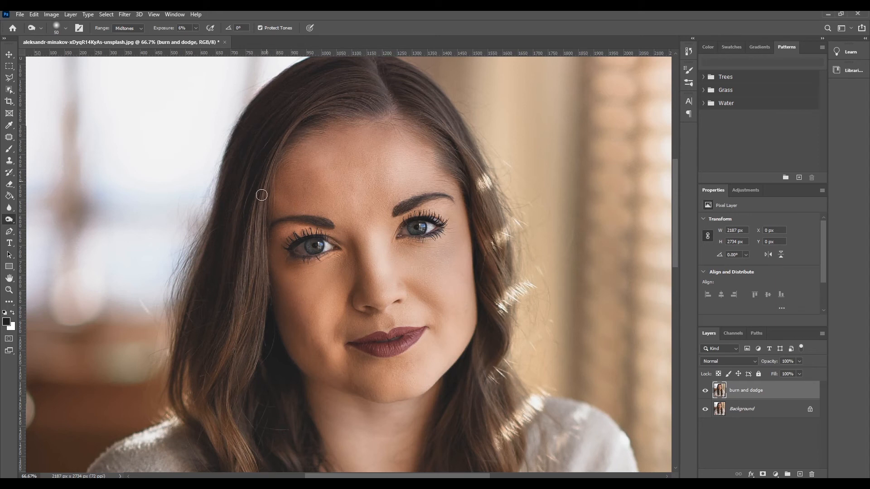
- Set the Burn exposure to 12% and darken the shaded side of the forehead, enlarging the brush to 125 px
{"action": "left_click", "coordinate": [195, 28]}
{"action": "left_click_drag", "start_coordinate": [196, 40], "coordinate": [199, 39]}
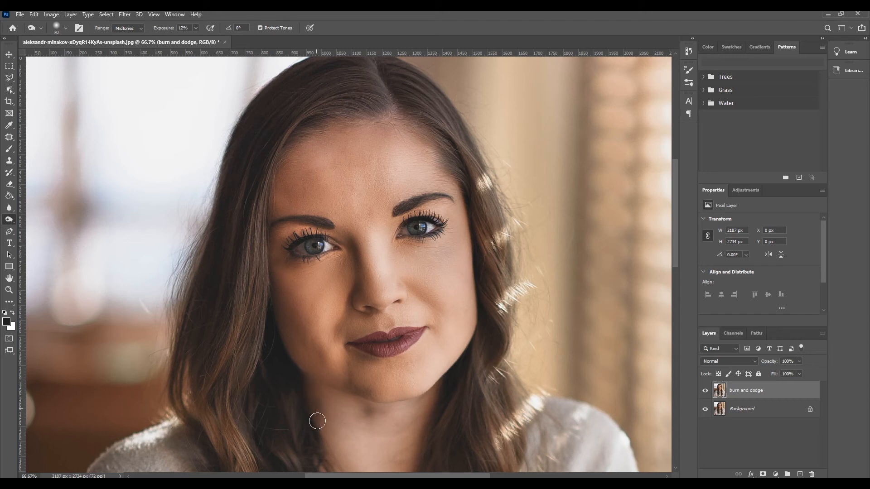
{"action": "key", "text": "bracketright"}
{"action": "key", "text": "bracketright"}
{"action": "key", "text": "bracketright"}
{"action": "key", "text": "bracketright"}
{"action": "key", "text": "bracketright"}
{"action": "key", "text": "bracketright"}
{"action": "mouse_move", "coordinate": [284, 185]}
{"action": "left_mouse_down"}
{"action": "mouse_move", "coordinate": [291, 200]}
{"action": "mouse_move", "coordinate": [299, 177]}
{"action": "left_mouse_up"}
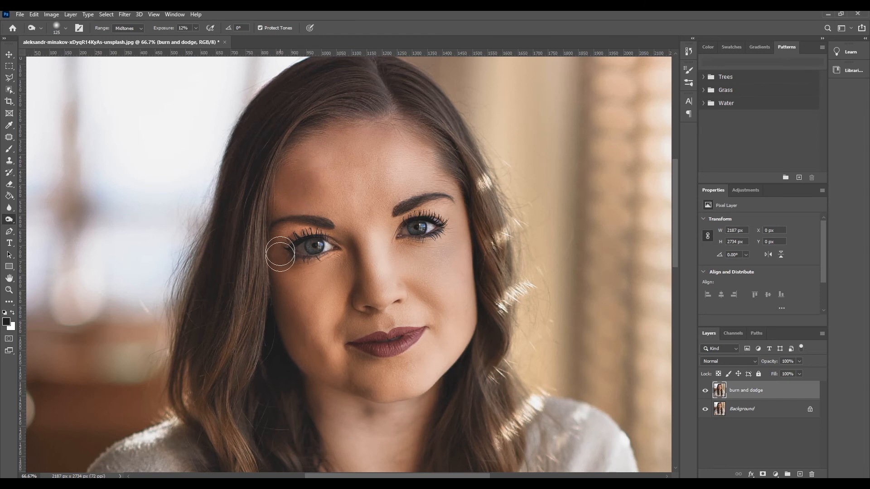
- Compare the portrait with and without the burn and dodge layer, both close up and in full view
{"action": "left_click", "coordinate": [705, 391]}
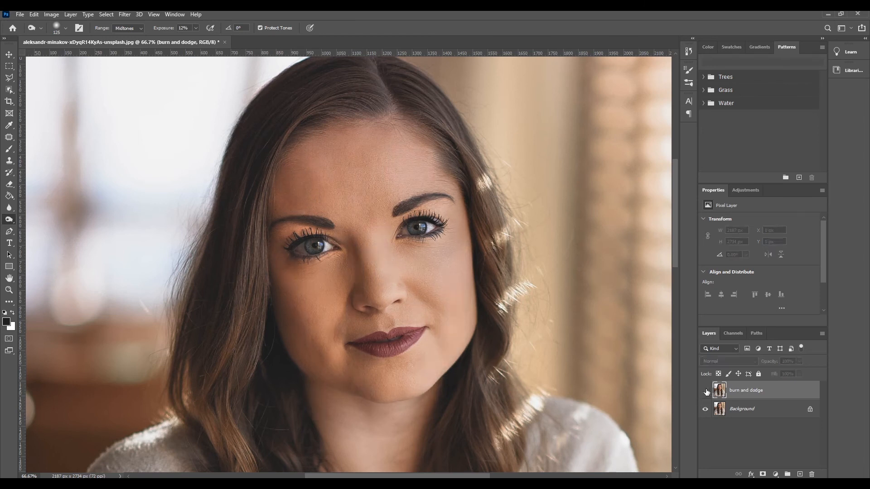
{"action": "left_click", "coordinate": [705, 391]}
{"action": "left_click", "coordinate": [705, 391]}
{"action": "left_click", "coordinate": [705, 391]}
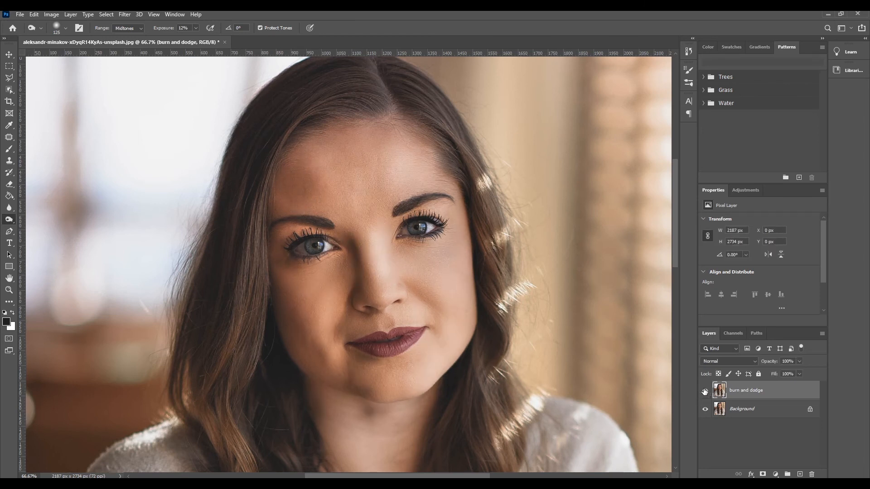
{"action": "key", "text": "ctrl+minus"}
{"action": "key", "text": "ctrl+minus"}
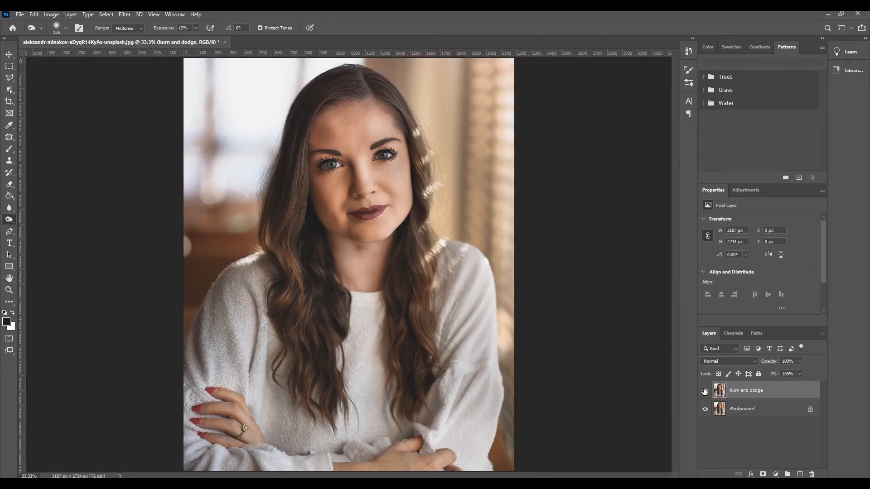
{"action": "left_click", "coordinate": [704, 392]}
{"action": "left_click", "coordinate": [705, 391]}
{"action": "left_click", "coordinate": [705, 392]}
{"action": "left_click", "coordinate": [705, 392]}
- Add a layer mask to the burn and dodge layer and fill the mask with black
{"action": "left_click", "coordinate": [763, 474]}
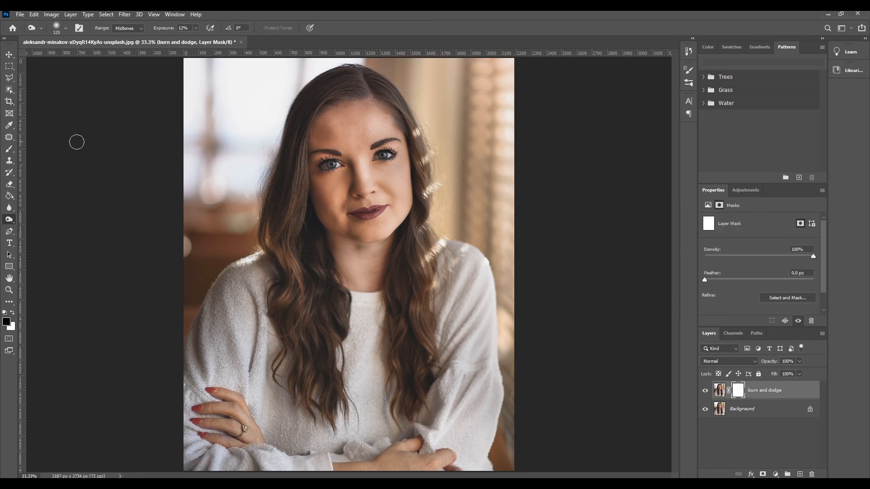
{"action": "left_click", "coordinate": [9, 196]}
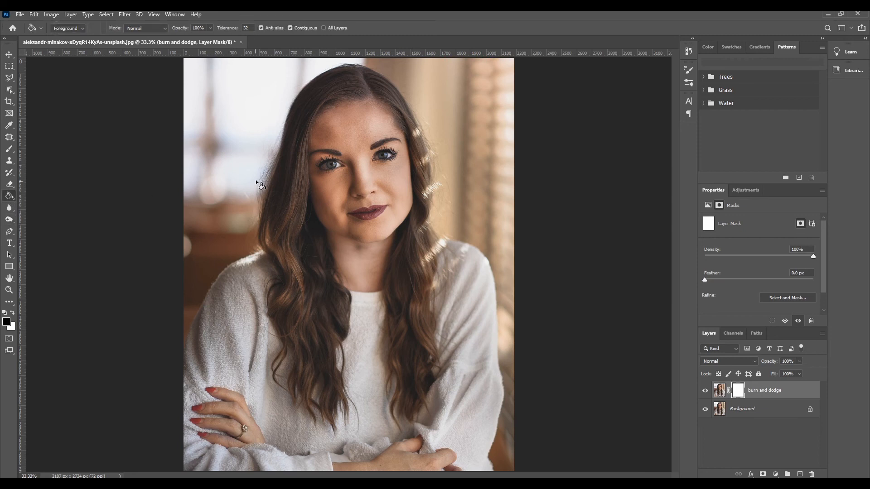
{"action": "left_click", "coordinate": [342, 148]}
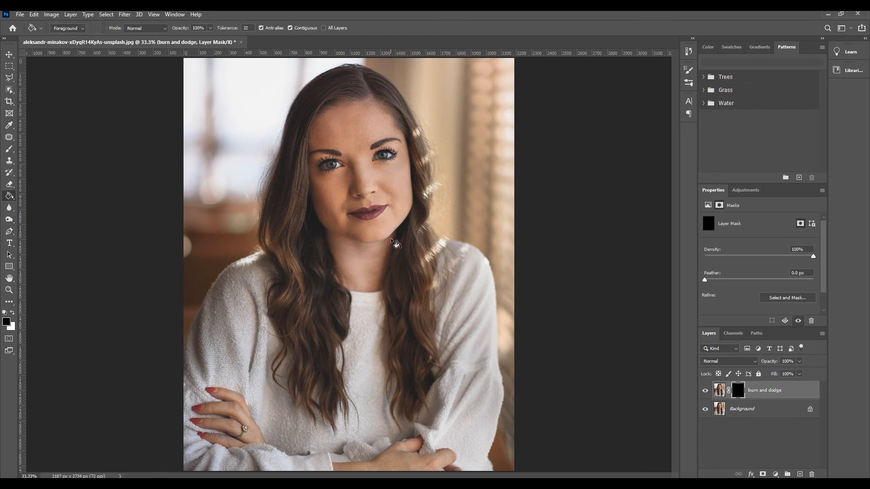
- Paint white on the layer mask over both eyes, the nose and the lower forehead with a 100 px brush
{"action": "left_click", "coordinate": [10, 290]}
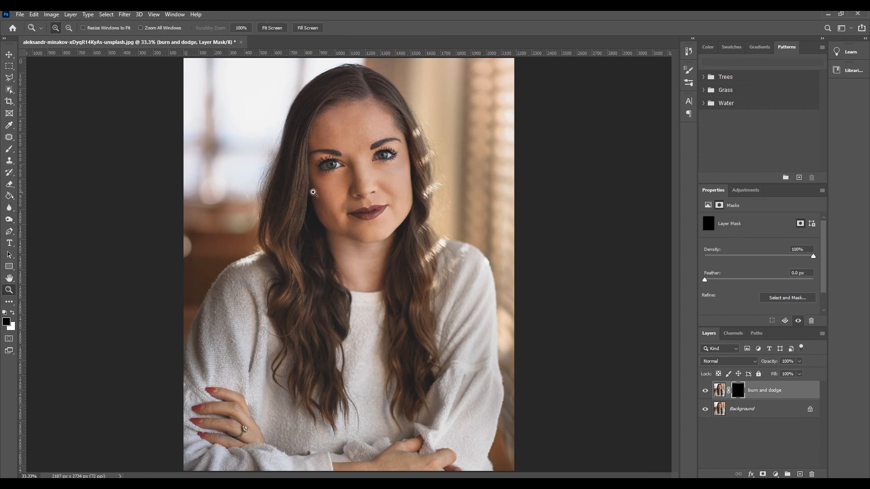
{"action": "left_click", "coordinate": [313, 192]}
{"action": "scroll", "coordinate": [377, 217], "scroll_direction": "up", "scroll_amount": 2}
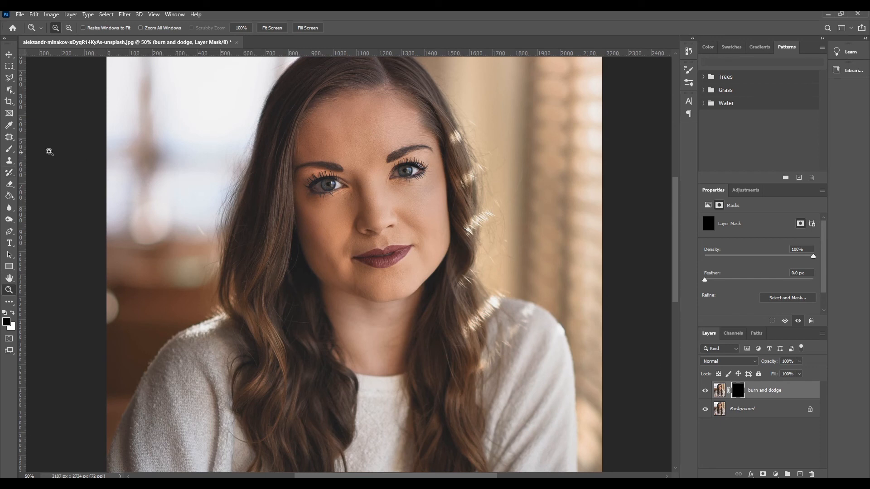
{"action": "left_click", "coordinate": [8, 150]}
{"action": "left_click", "coordinate": [12, 313]}
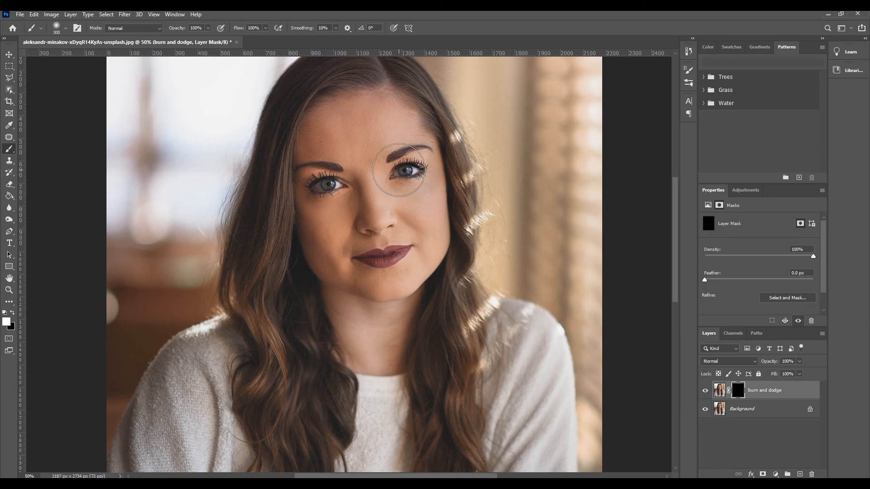
{"action": "key", "text": "bracketleft"}
{"action": "key", "text": "bracketleft"}
{"action": "key", "text": "bracketleft"}
{"action": "key", "text": "bracketleft"}
{"action": "key", "text": "bracketleft"}
{"action": "key", "text": "bracketleft"}
{"action": "mouse_move", "coordinate": [390, 175]}
{"action": "left_mouse_down"}
{"action": "mouse_move", "coordinate": [428, 168]}
{"action": "mouse_move", "coordinate": [405, 175]}
{"action": "mouse_move", "coordinate": [422, 171]}
{"action": "left_mouse_up"}
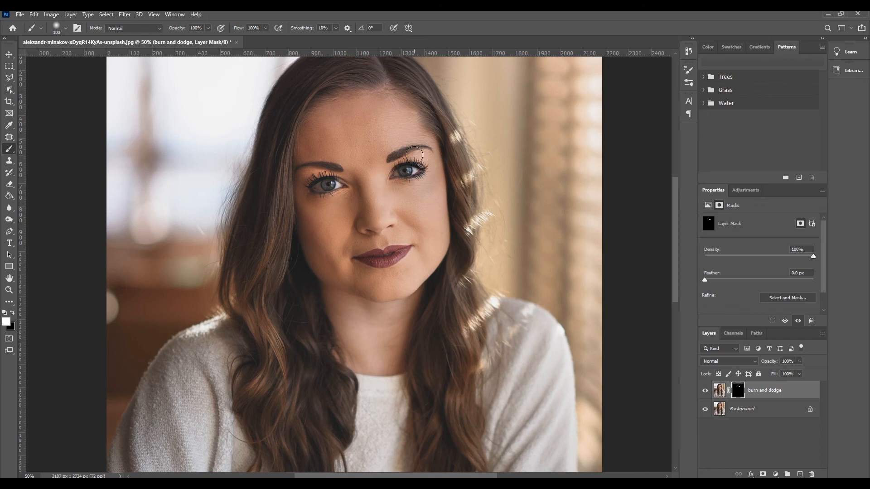
{"action": "mouse_move", "coordinate": [341, 182]}
{"action": "left_mouse_down"}
{"action": "mouse_move", "coordinate": [287, 177]}
{"action": "mouse_move", "coordinate": [322, 182]}
{"action": "left_mouse_up"}
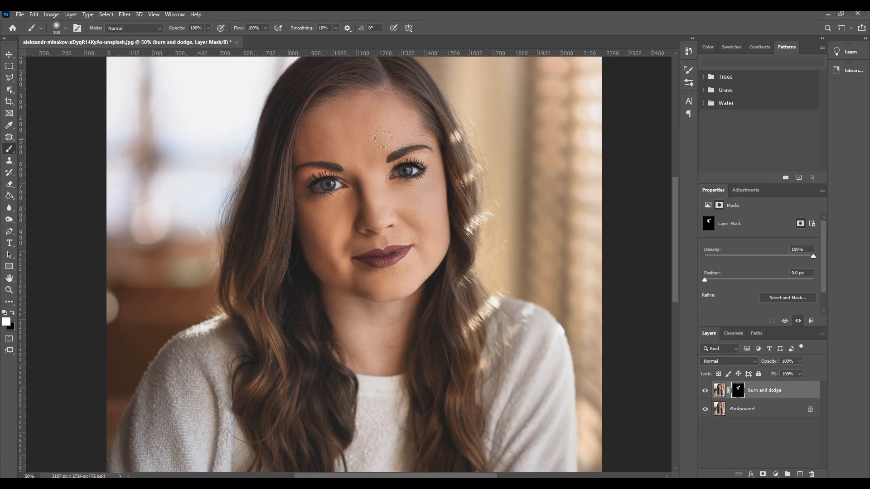
{"action": "mouse_move", "coordinate": [383, 220]}
{"action": "left_mouse_down"}
{"action": "mouse_move", "coordinate": [375, 176]}
{"action": "mouse_move", "coordinate": [384, 154]}
{"action": "left_mouse_up"}
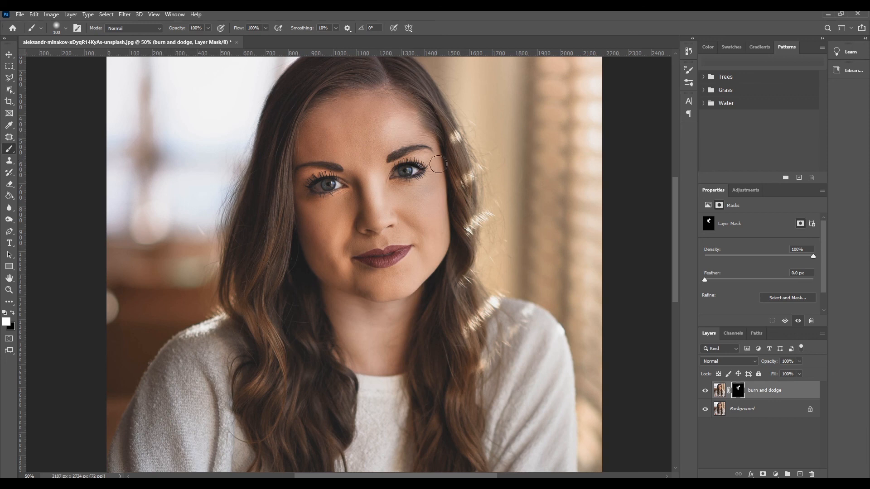
- Check the masked effect against the original, and make the layer mask active with black as the foreground colour
{"action": "left_click", "coordinate": [705, 391]}
{"action": "left_click", "coordinate": [705, 391]}
{"action": "left_click", "coordinate": [718, 391]}
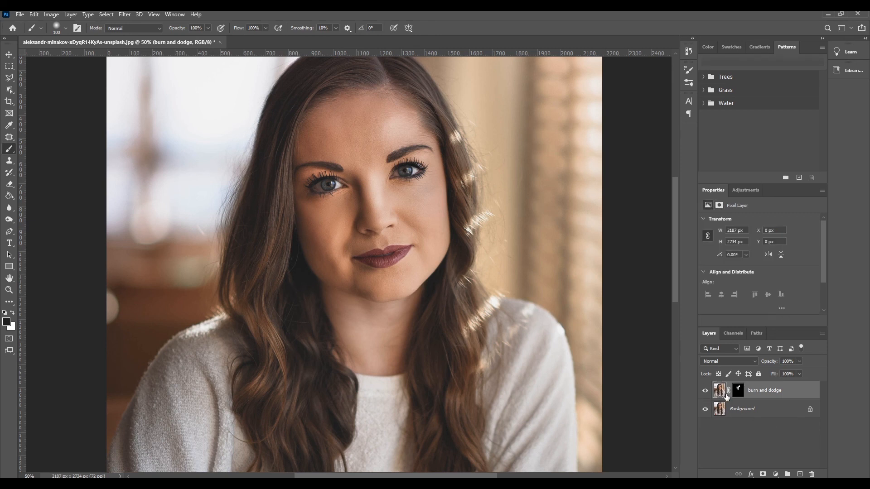
{"action": "left_click", "coordinate": [739, 391]}
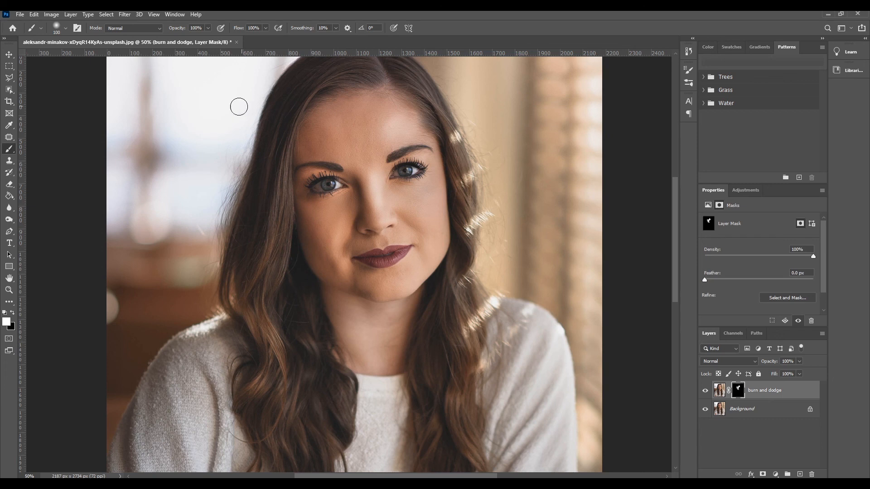
{"action": "left_click", "coordinate": [12, 313]}
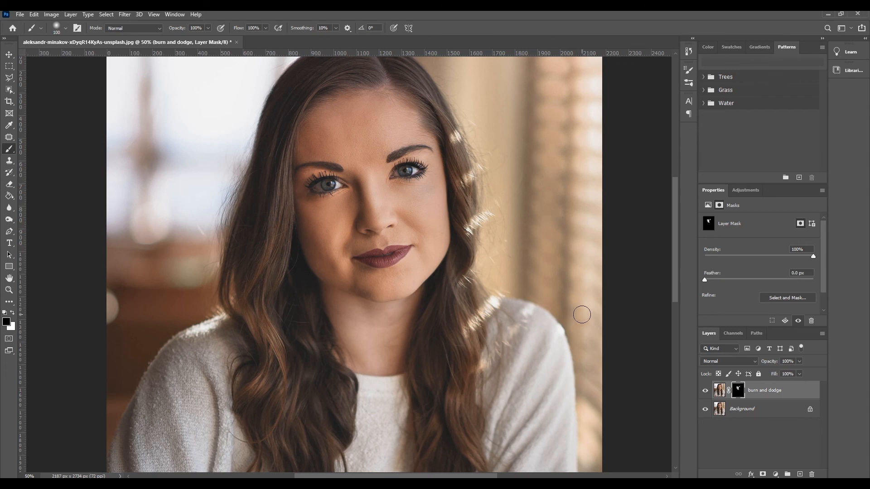
- Compare the portrait with and without the masked burn and dodge layer
{"action": "left_click", "coordinate": [705, 390]}
{"action": "left_click", "coordinate": [705, 390]}
{"action": "left_click", "coordinate": [705, 390]}
{"action": "left_click", "coordinate": [704, 390]}
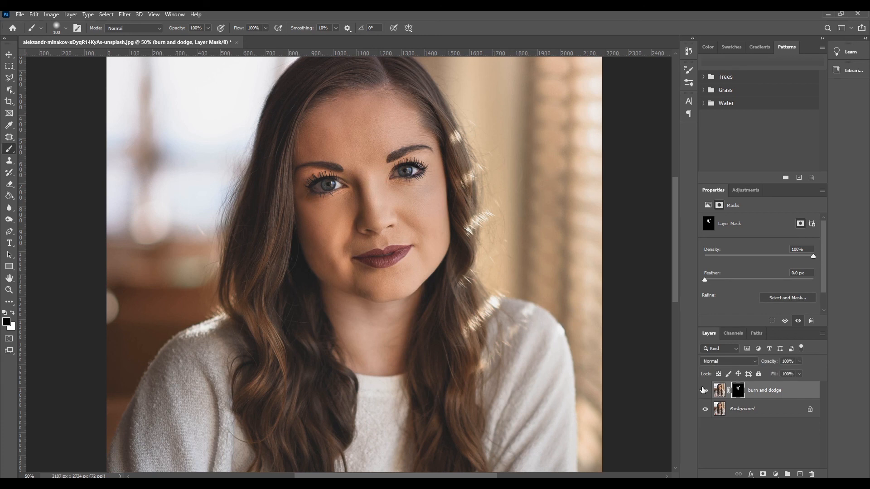